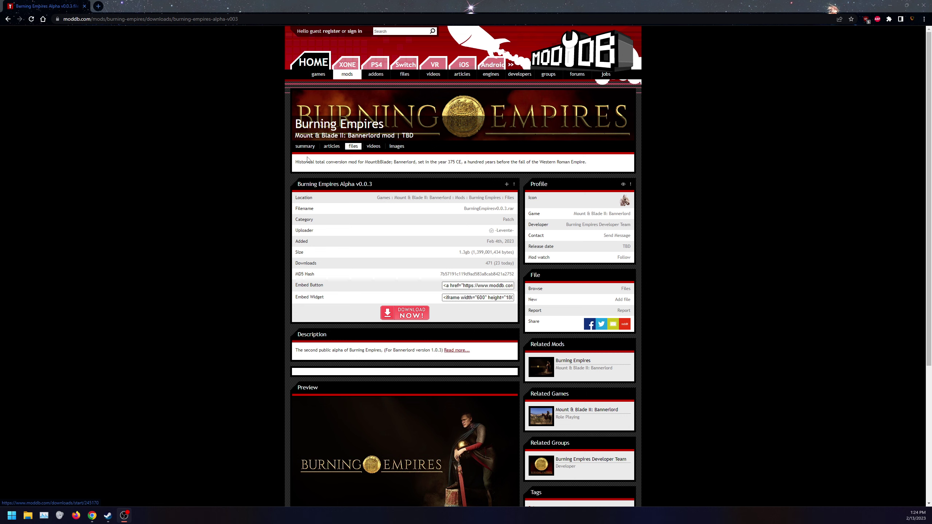
# Open the Burning Empires Alpha v0.0.3 file page from the mod's Files list on ModDB.
pyautogui.click(305, 146)
pyautogui.click(353, 146)
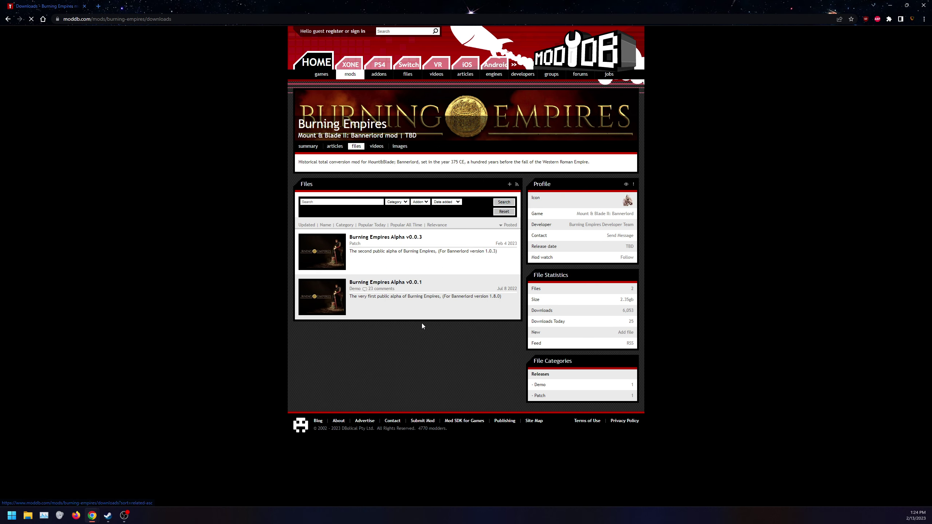
pyautogui.click(404, 237)
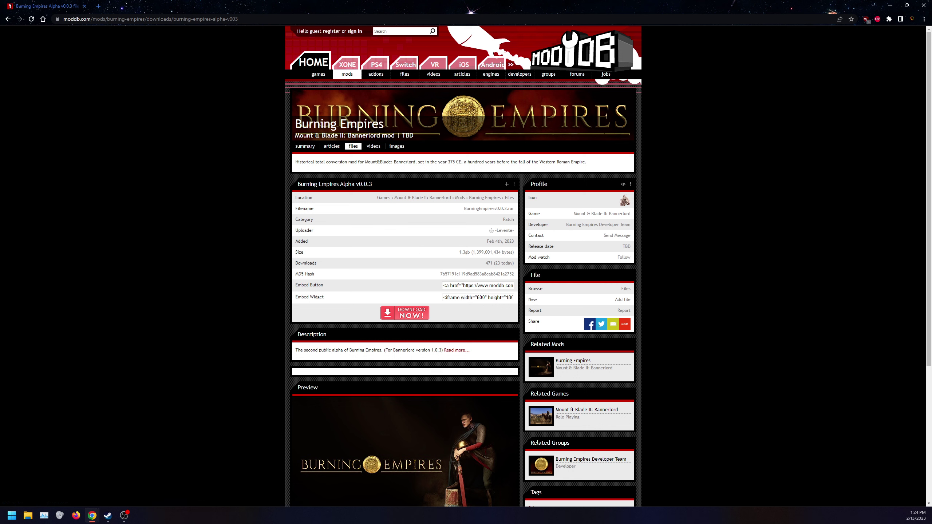
pyautogui.hotkey('alt', 'Tab')
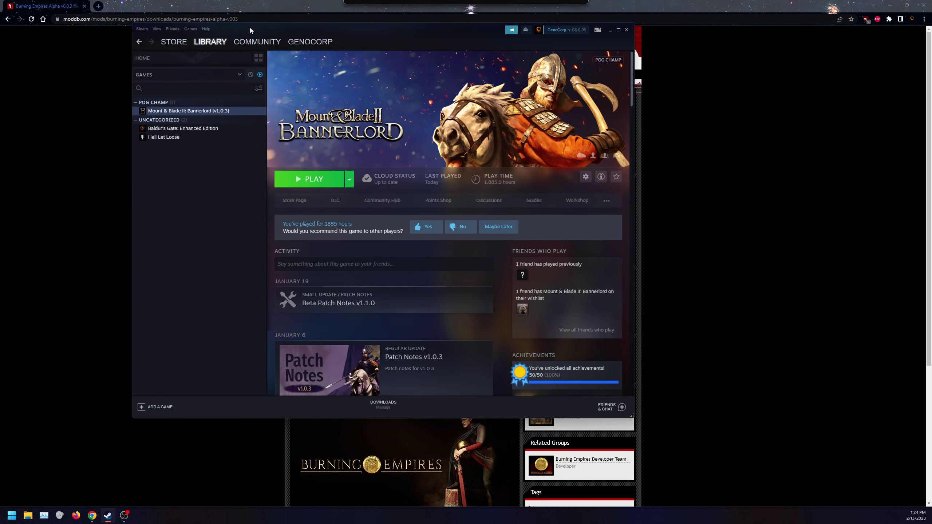
pyautogui.rightClick(231, 112)
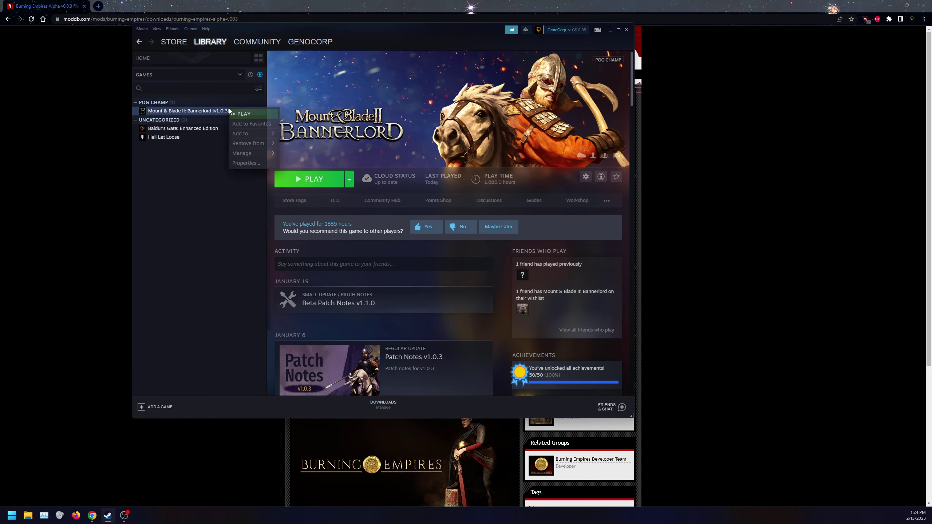
pyautogui.click(241, 162)
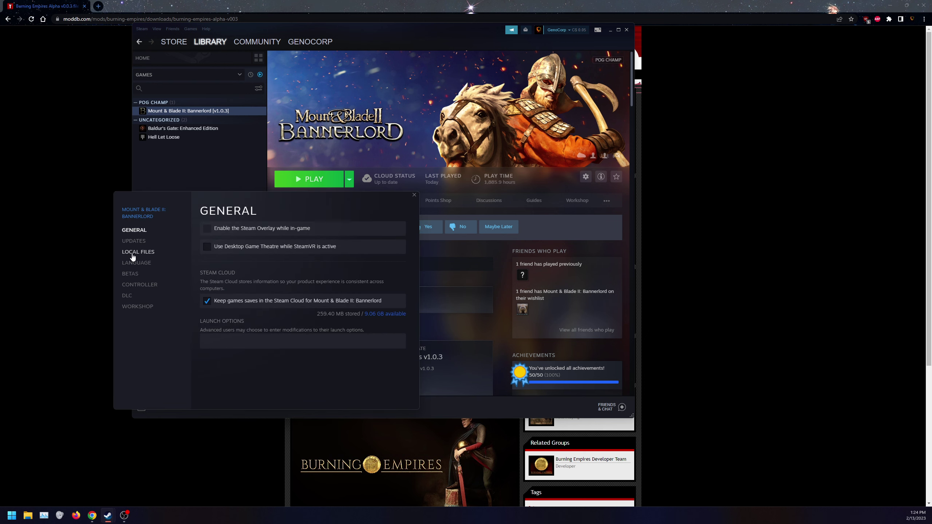
pyautogui.click(123, 275)
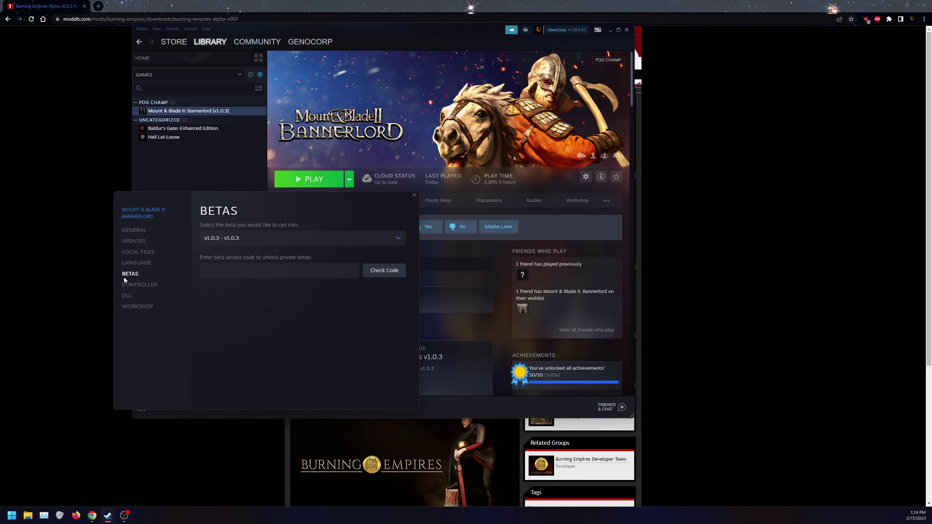
pyautogui.click(275, 239)
pyautogui.scroll(-2, 279, 273)
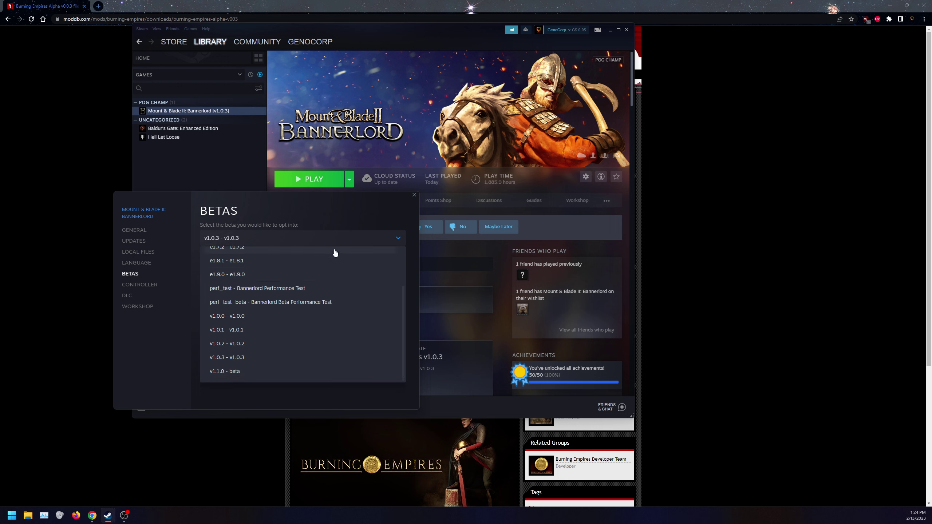
pyautogui.click(299, 228)
pyautogui.click(138, 252)
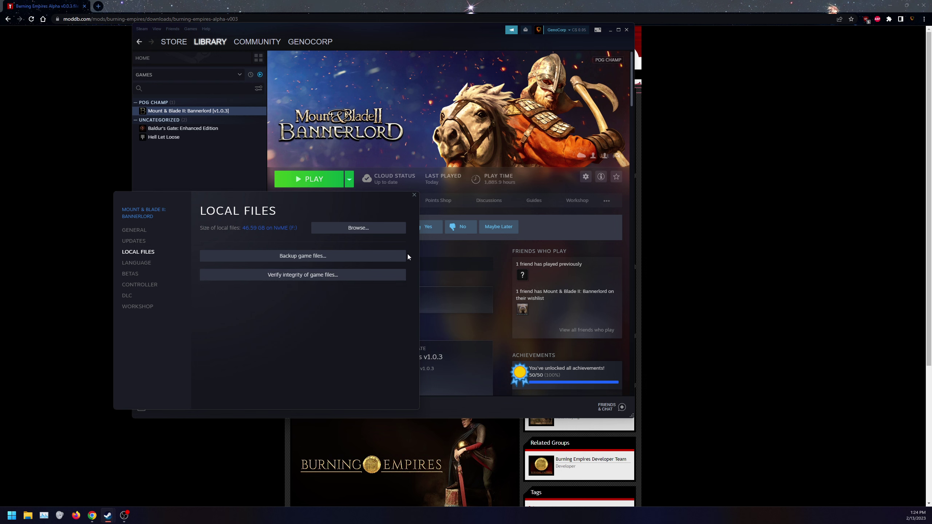
pyautogui.click(414, 195)
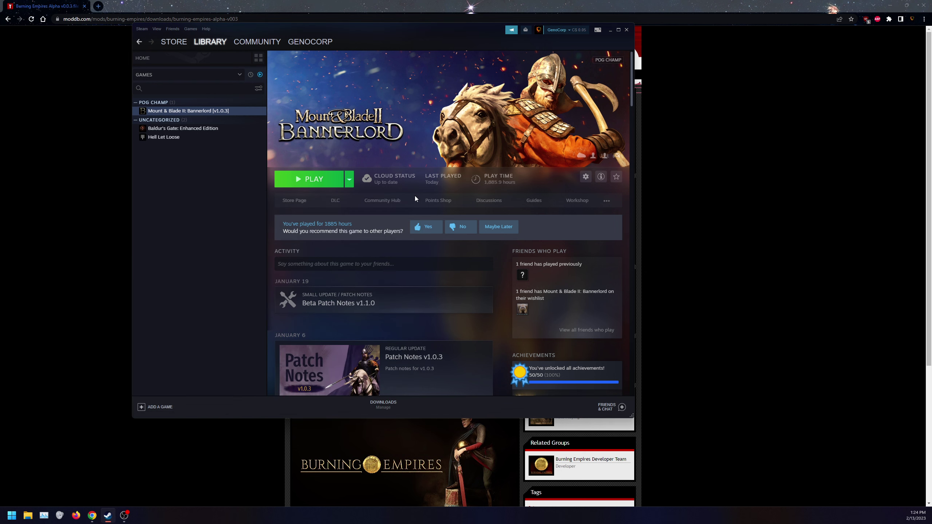
# Reveal the desktop and unblock the downloaded BurningEmpiresv0.0.3.rar in its Properties.
pyautogui.click(608, 31)
pyautogui.press('super+Down')
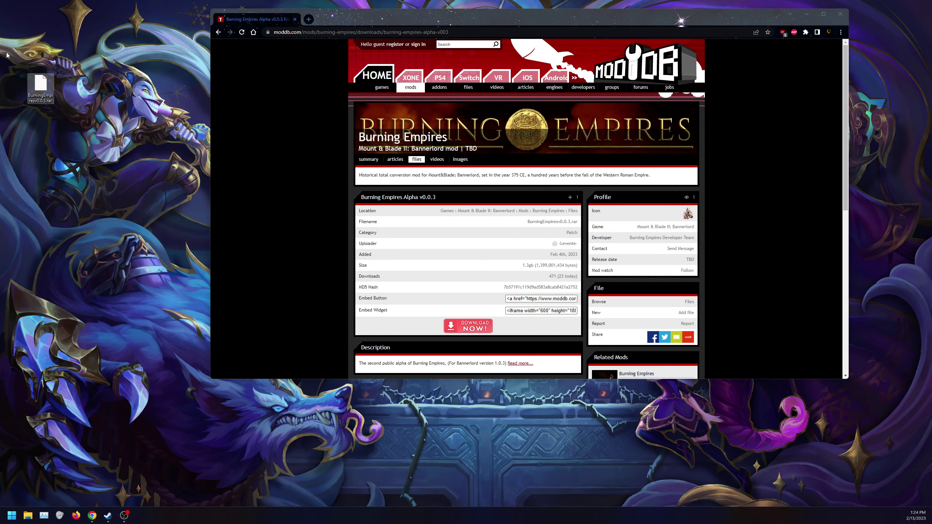
pyautogui.rightClick(39, 88)
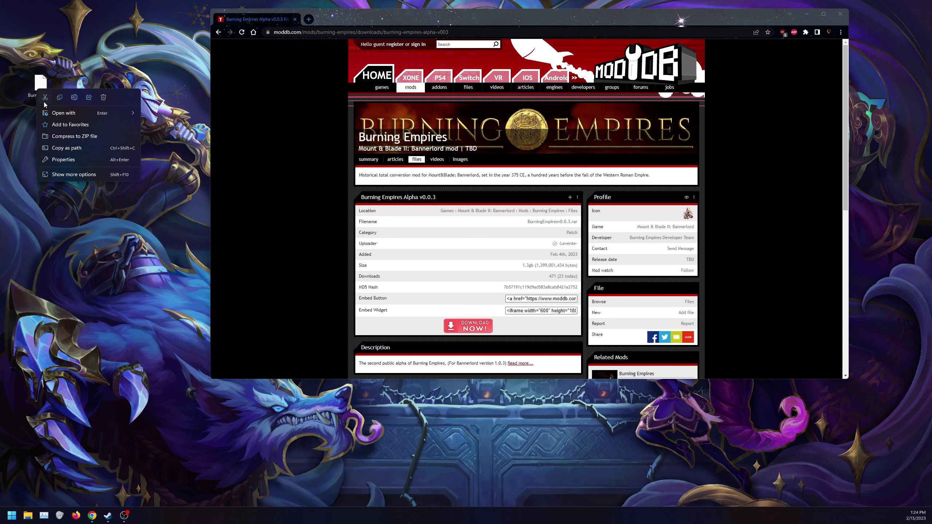
pyautogui.click(63, 175)
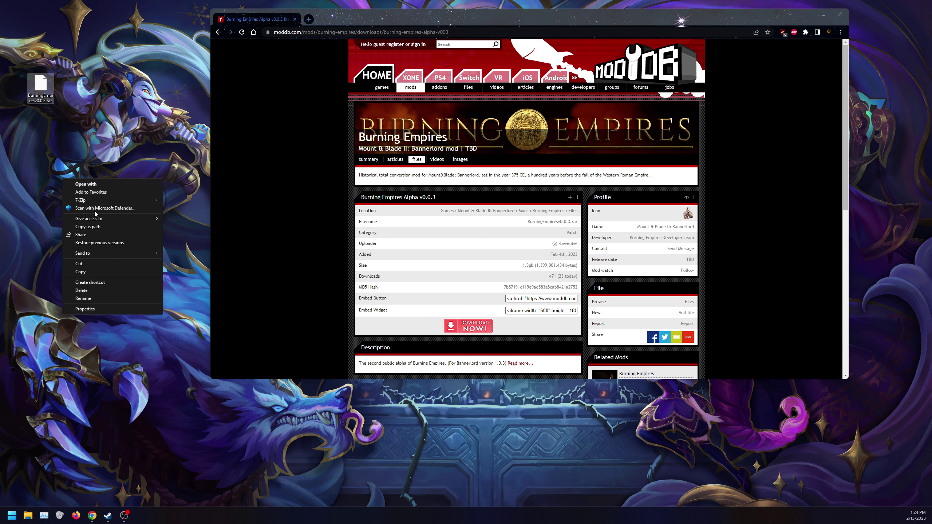
pyautogui.click(110, 310)
pyautogui.click(163, 328)
pyautogui.click(179, 357)
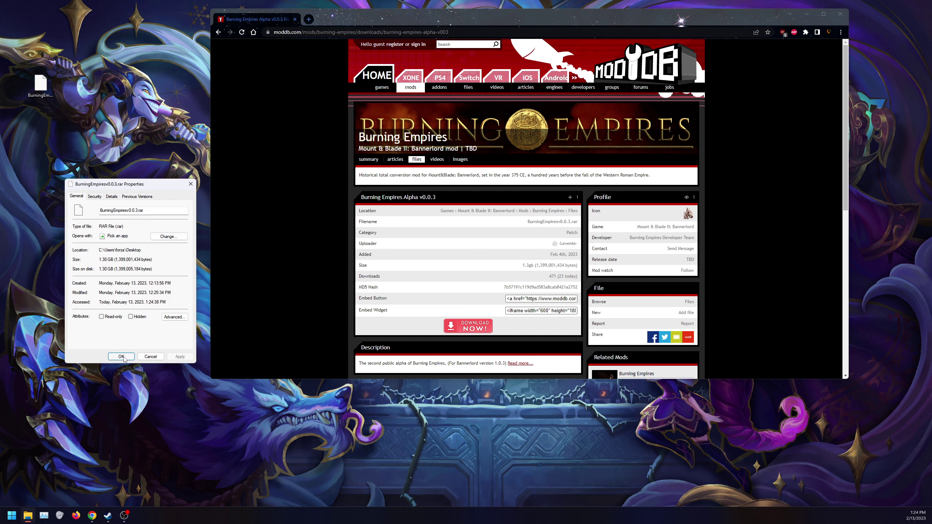
pyautogui.click(121, 356)
# Extract the rar with 7-Zip into its own BurningEmpiresv0.0.3 folder.
pyautogui.rightClick(33, 89)
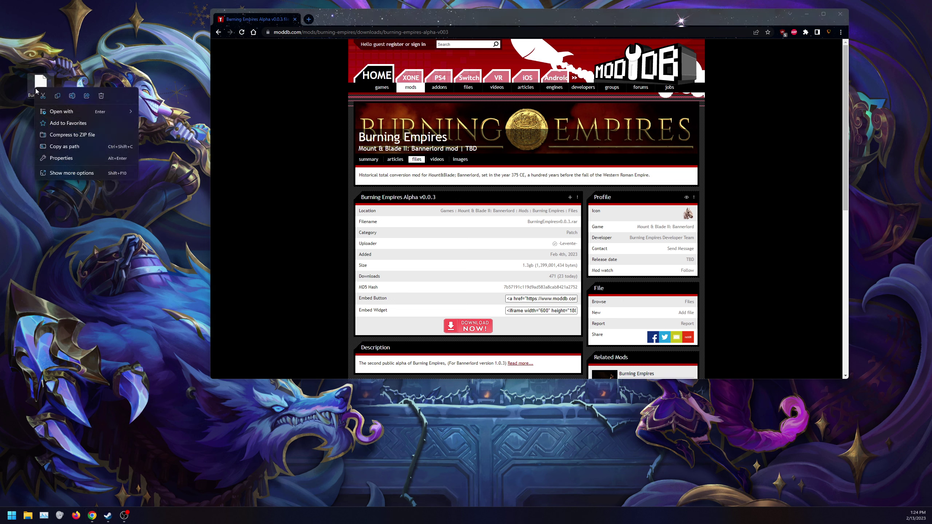
pyautogui.click(64, 171)
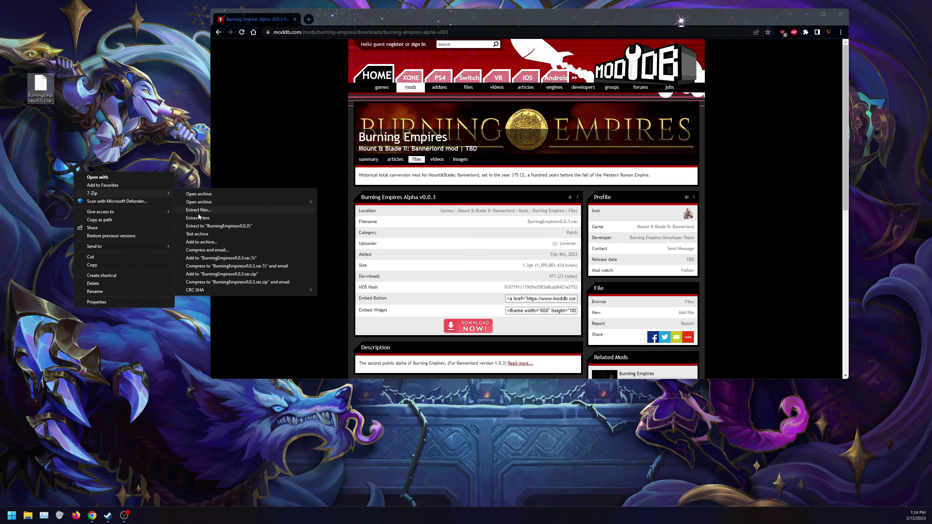
pyautogui.click(203, 226)
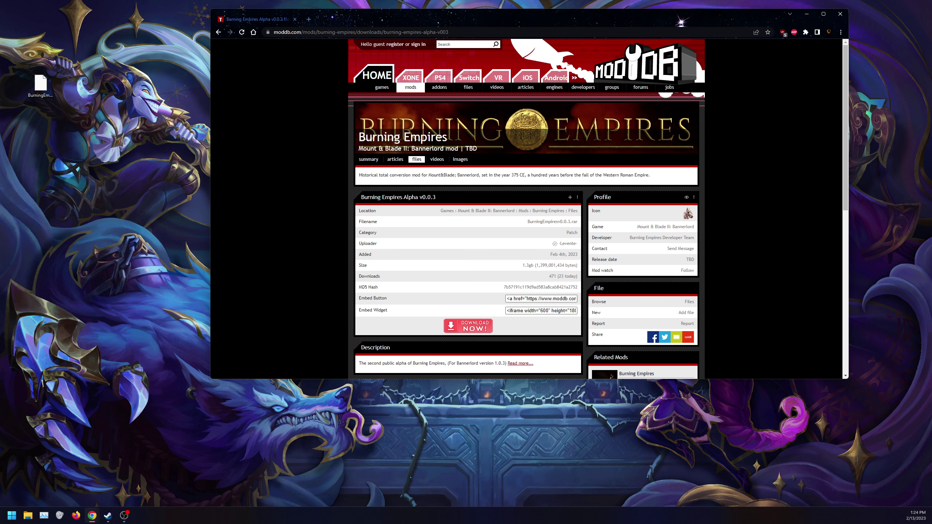
# Inspect the extracted BurningEmpiresv0.0.3 folder's contents, then return to Steam's Bannerlord page.
pyautogui.click(59, 107)
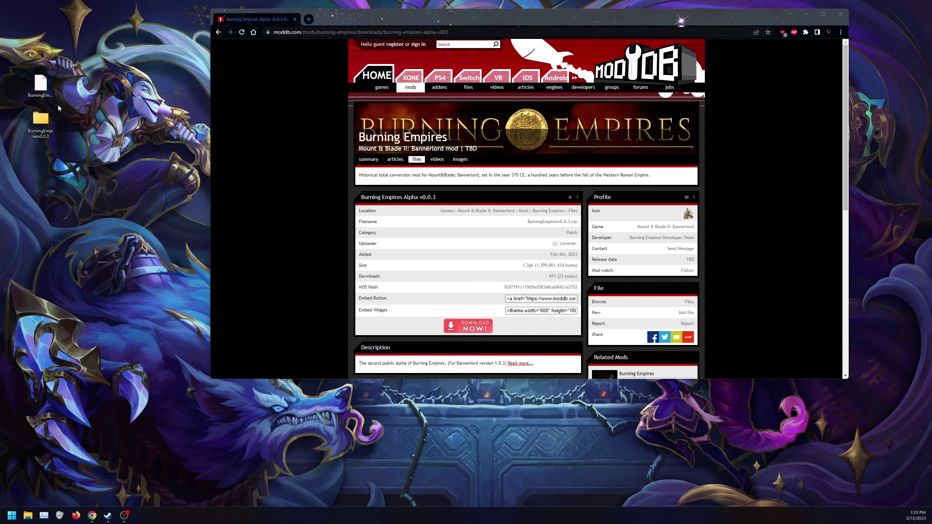
pyautogui.doubleClick(40, 122)
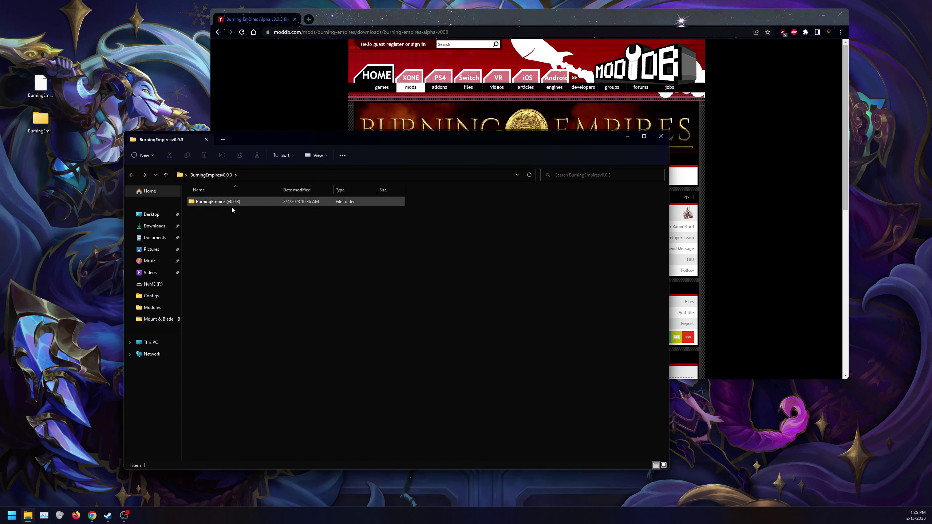
pyautogui.click(660, 136)
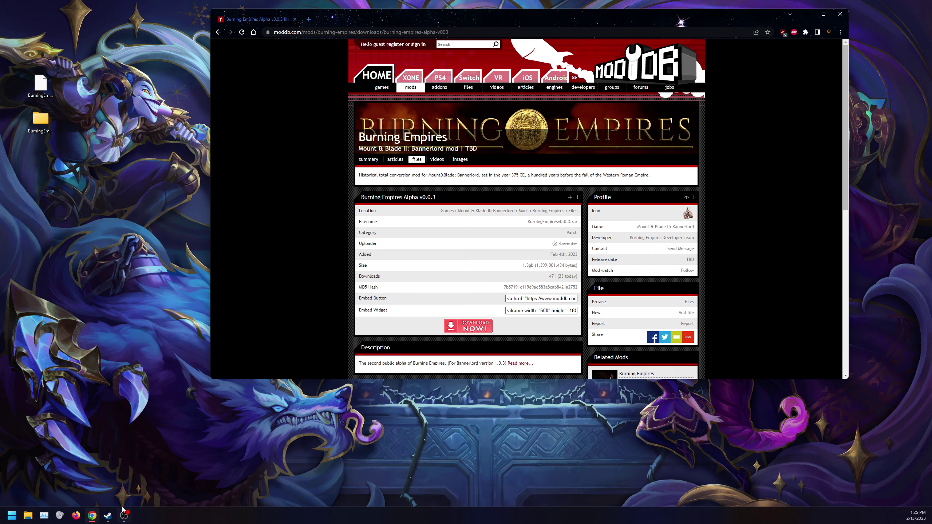
pyautogui.click(107, 515)
# Browse Bannerlord's local files from its Steam properties and enter the Modules folder.
pyautogui.rightClick(194, 108)
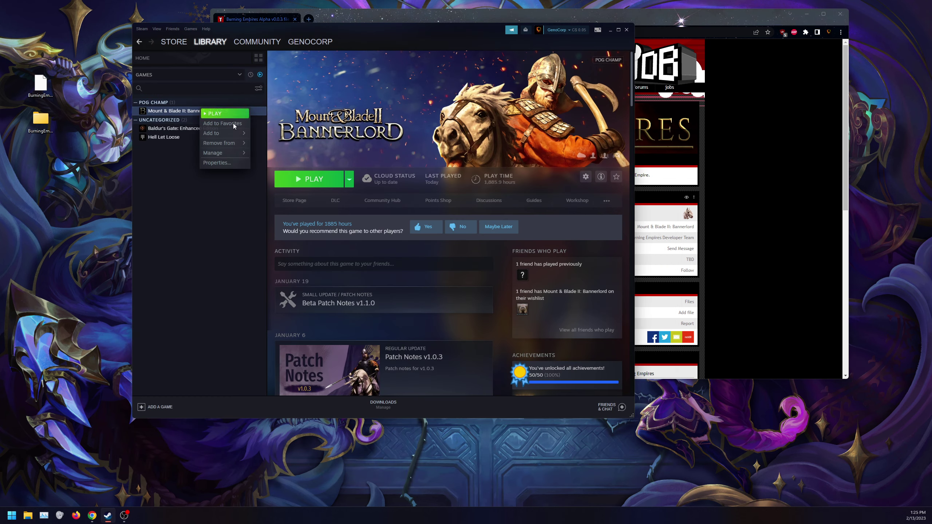
pyautogui.click(243, 162)
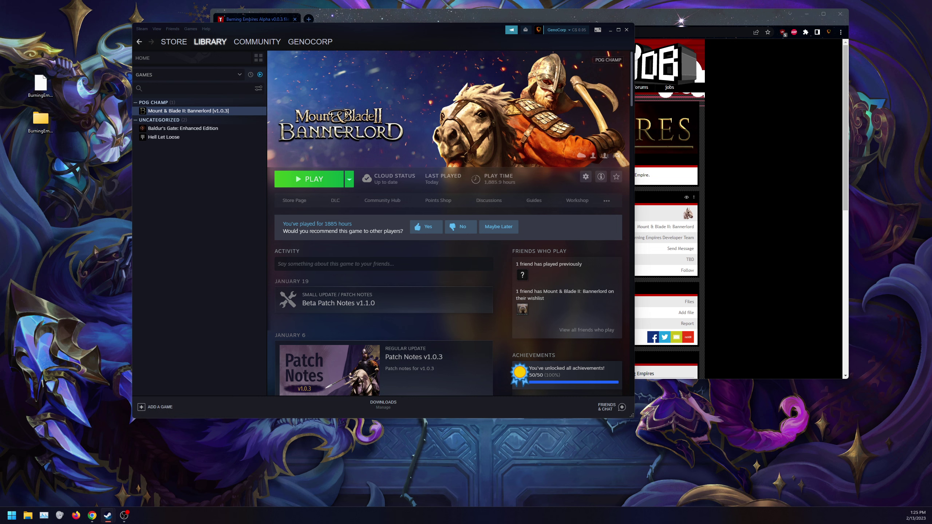
pyautogui.click(153, 231)
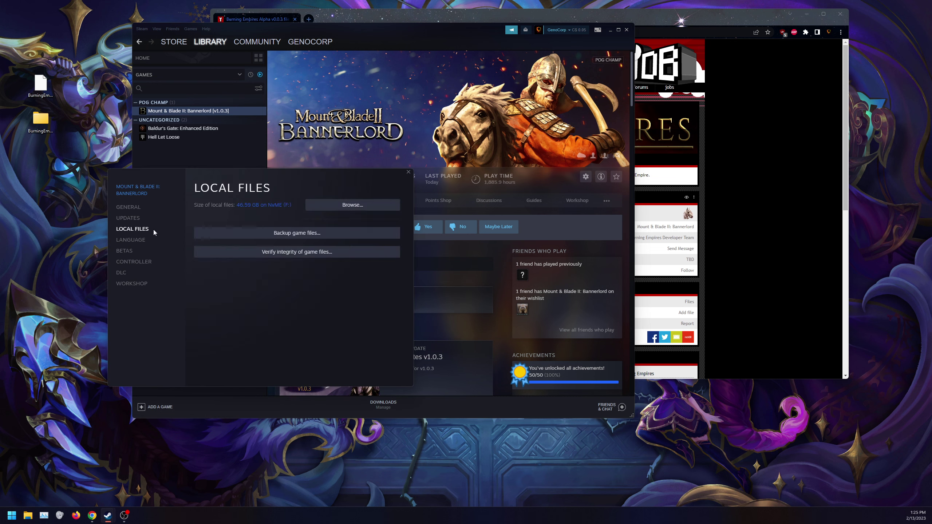
pyautogui.click(365, 208)
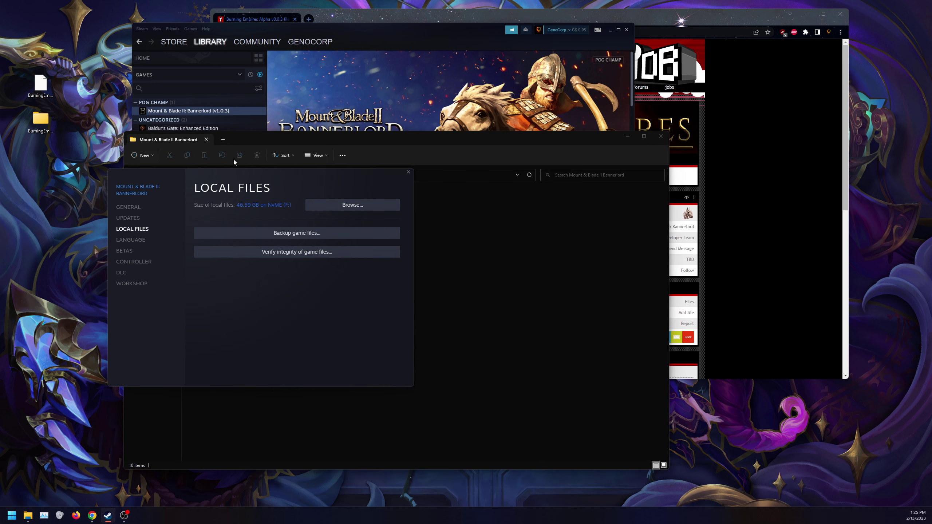
pyautogui.click(407, 172)
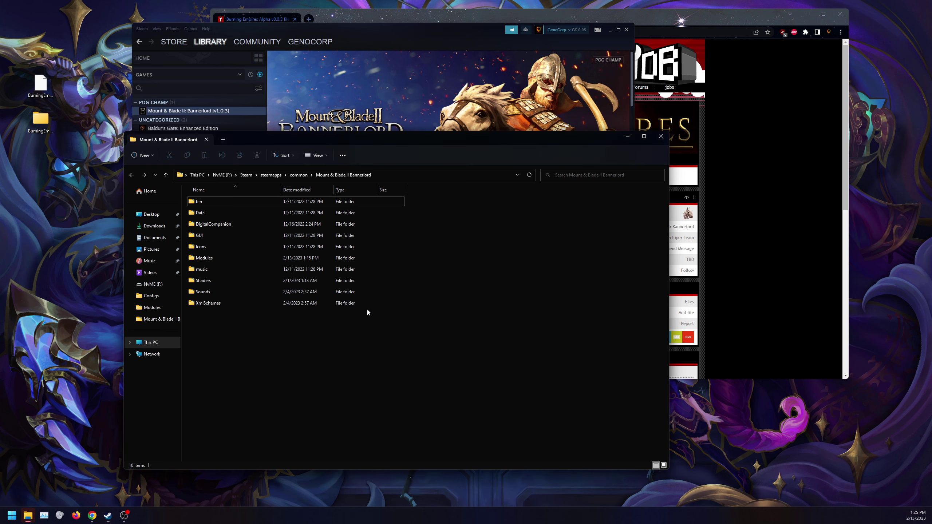
pyautogui.doubleClick(210, 258)
# Copy BurningEmpires(v0.0.3) from the extracted folder into Modules, replacing the existing files.
pyautogui.click(41, 121)
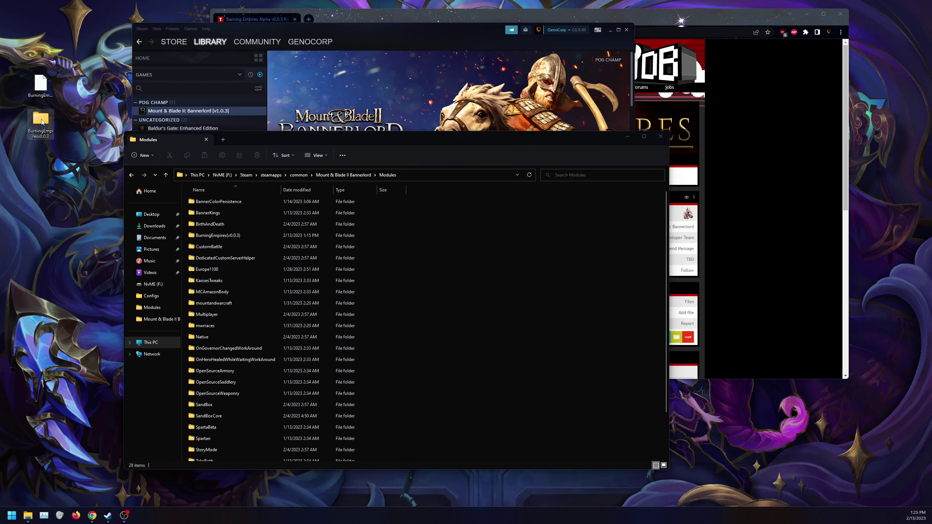
pyautogui.doubleClick(42, 121)
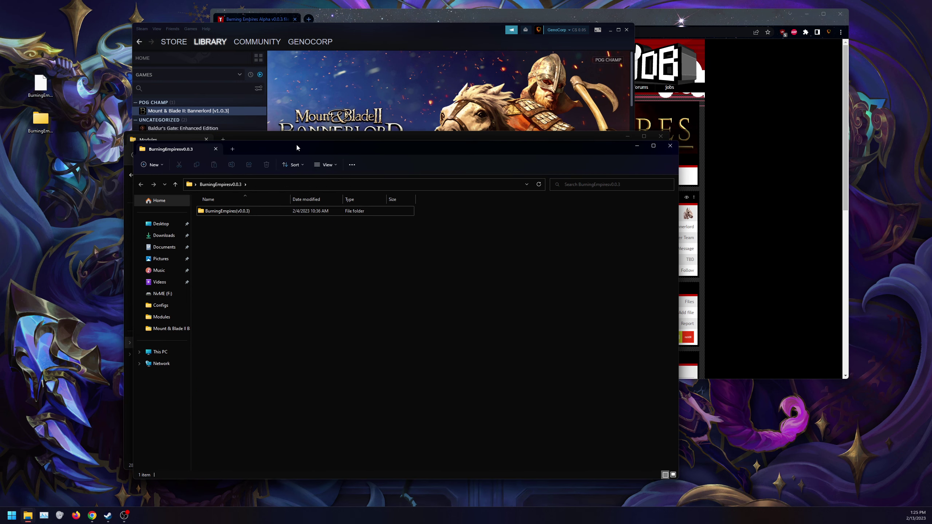
pyautogui.moveTo(296, 147); pyautogui.dragTo(556, 107)
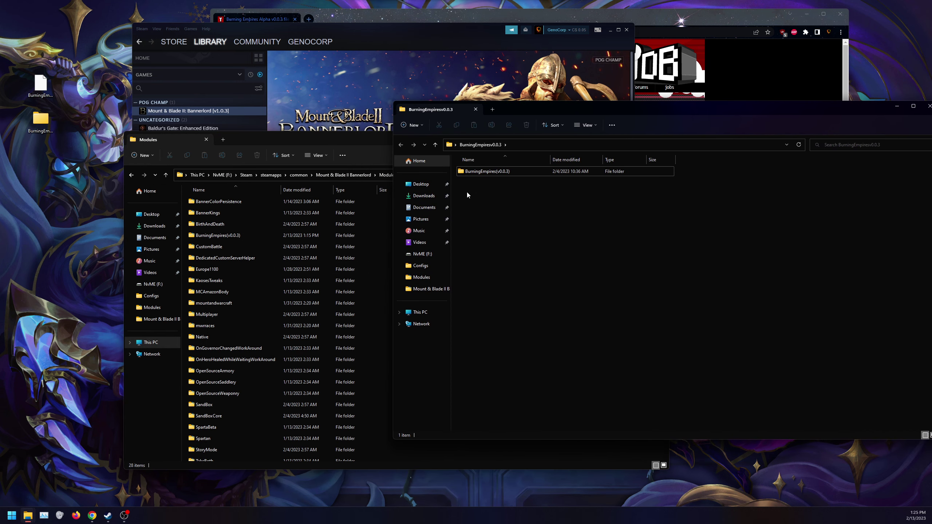
pyautogui.doubleClick(483, 171)
pyautogui.click(401, 145)
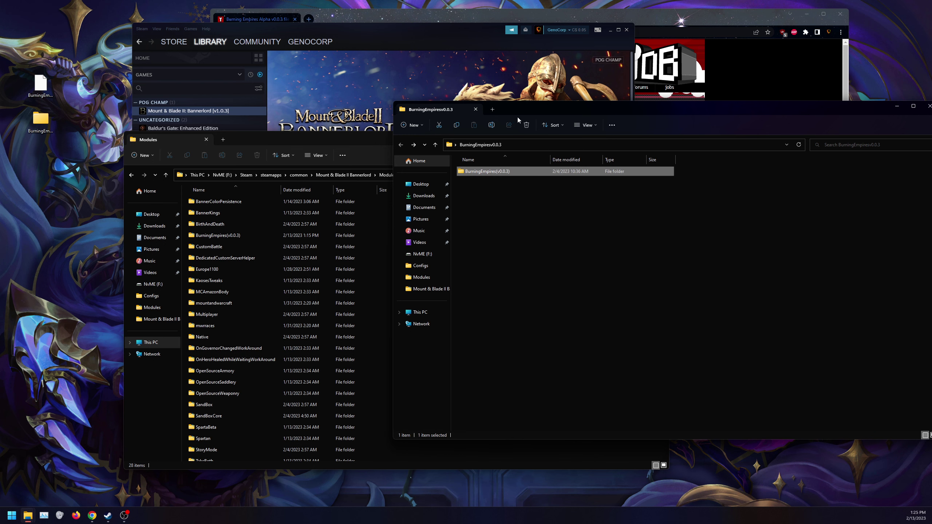
pyautogui.moveTo(552, 113); pyautogui.dragTo(704, 67)
pyautogui.moveTo(646, 126); pyautogui.dragTo(513, 242)
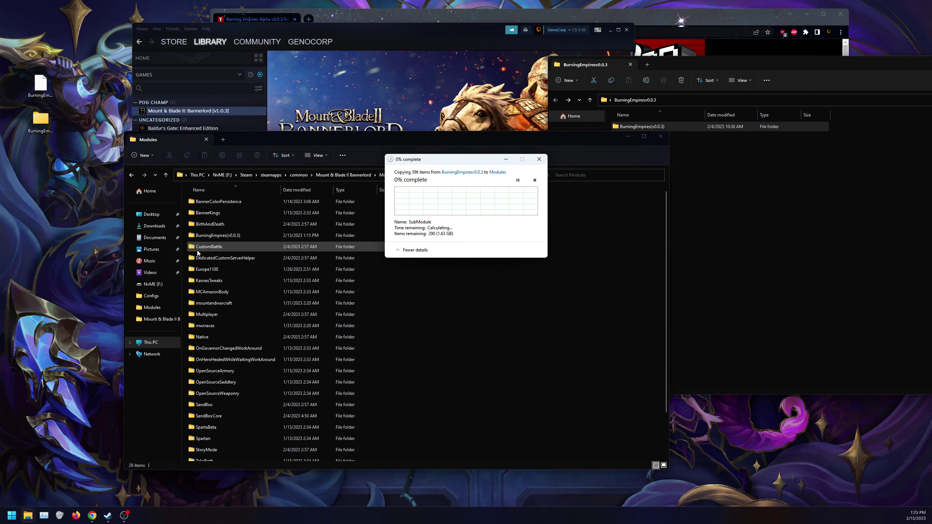
pyautogui.click(438, 203)
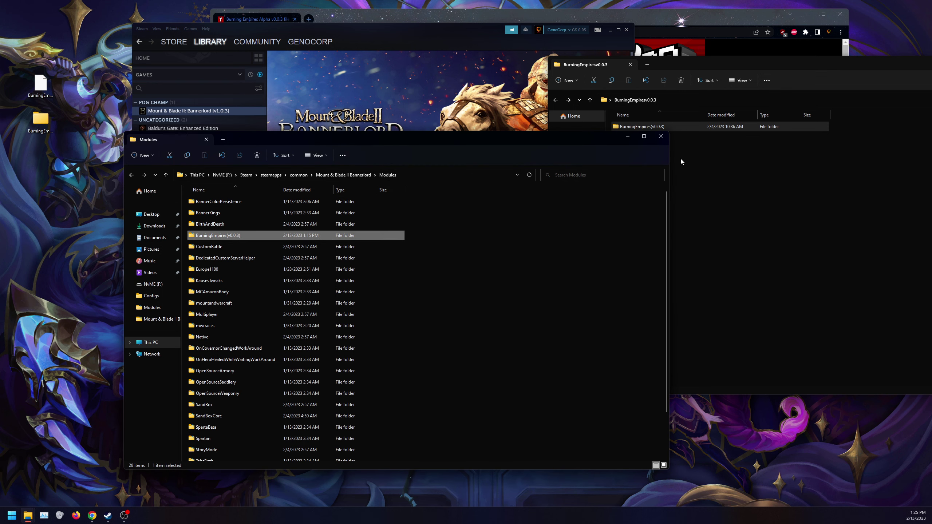
# Close the Explorer and Chrome windows and launch Bannerlord from the Steam library.
pyautogui.click(660, 136)
pyautogui.moveTo(732, 72); pyautogui.dragTo(335, 108)
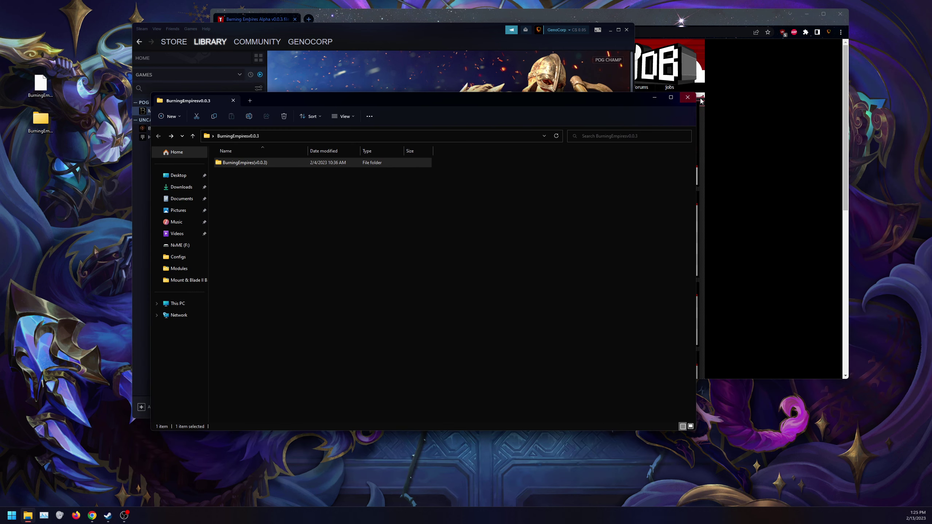
pyautogui.click(689, 90)
pyautogui.click(840, 13)
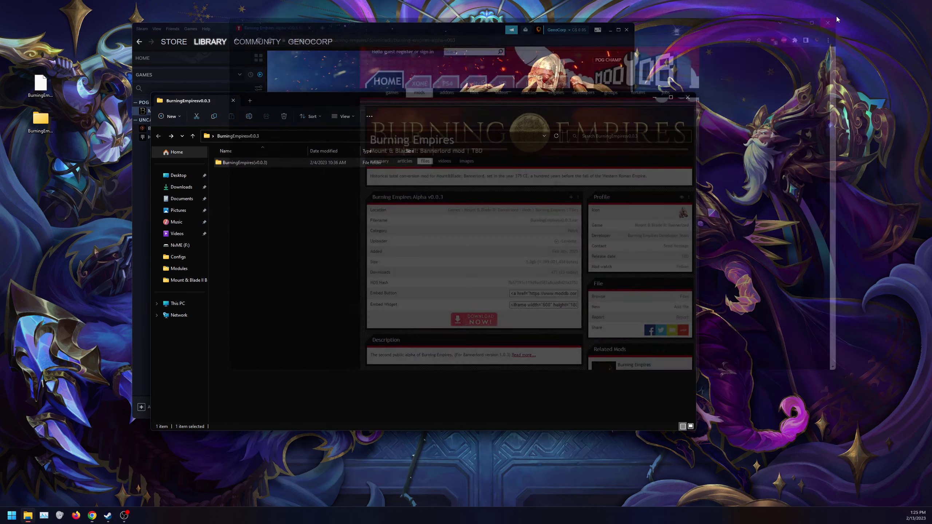
pyautogui.click(649, 103)
pyautogui.click(309, 179)
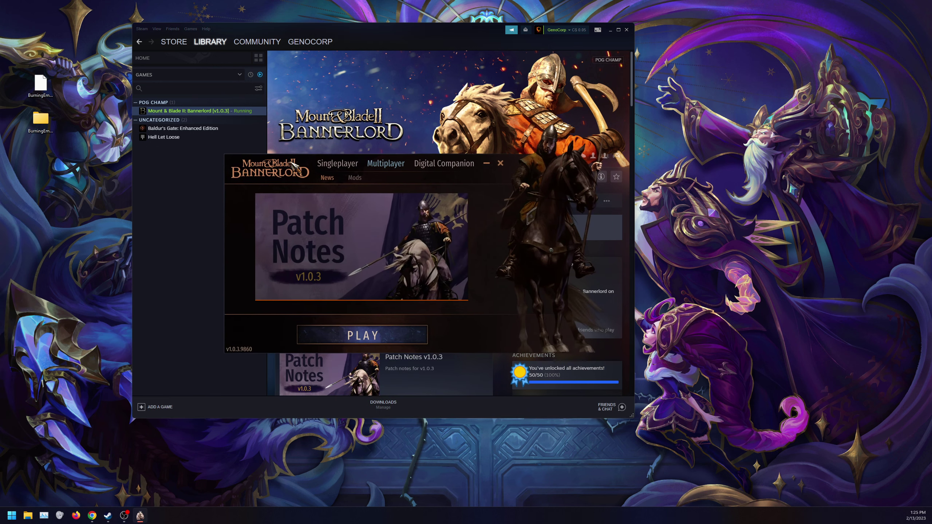
# Enable Burning Empires in the launcher's Singleplayer mods list and play, accepting the caution.
pyautogui.click(356, 179)
pyautogui.click(350, 170)
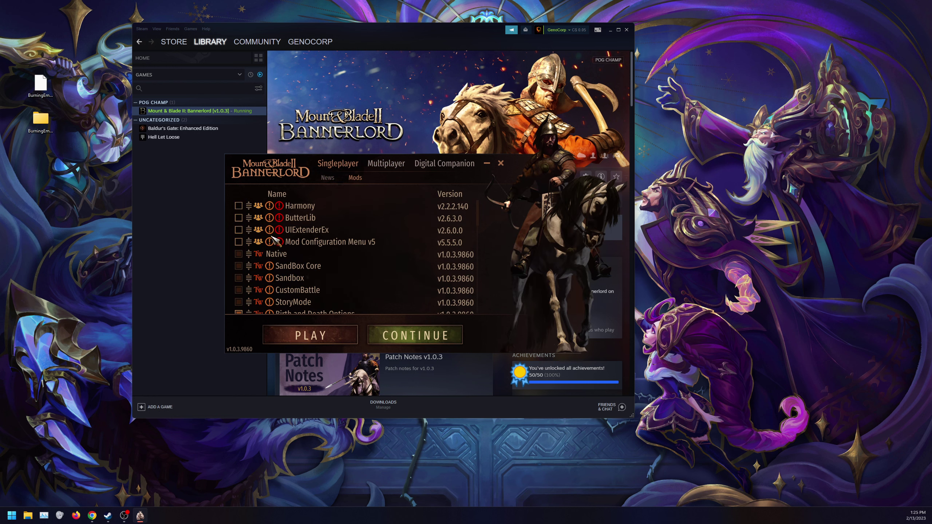
pyautogui.scroll(-15, 276, 241)
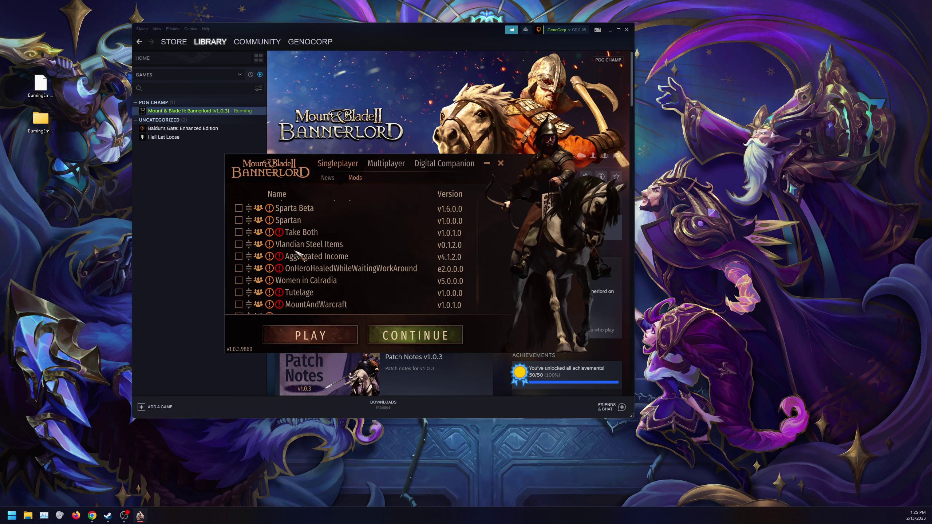
pyautogui.scroll(-3, 299, 255)
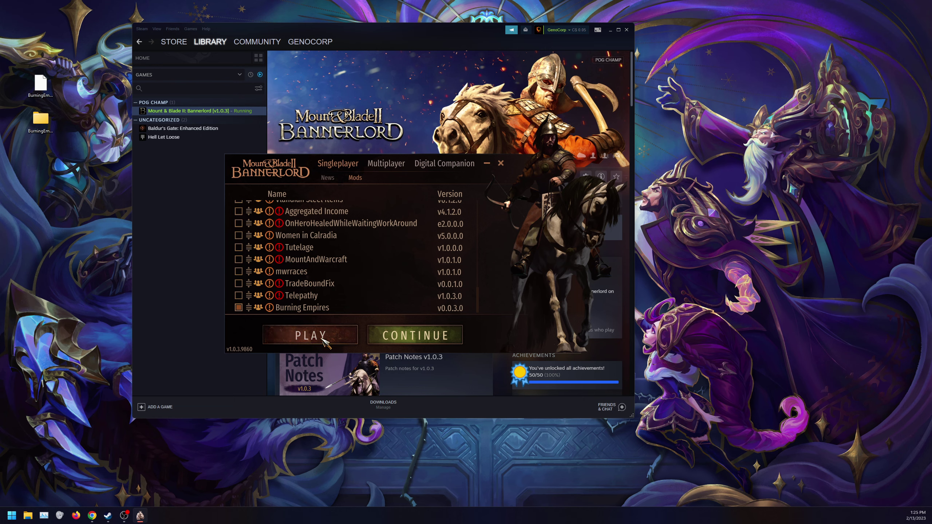
pyautogui.click(310, 335)
pyautogui.click(445, 340)
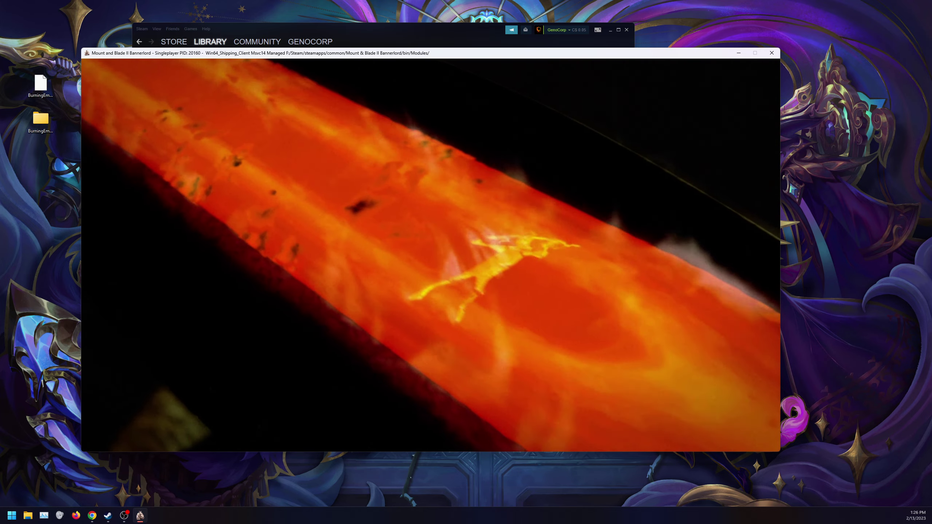
# Skip the intro, begin a New Campaign as a Roman with the default appearance.
pyautogui.click(432, 256)
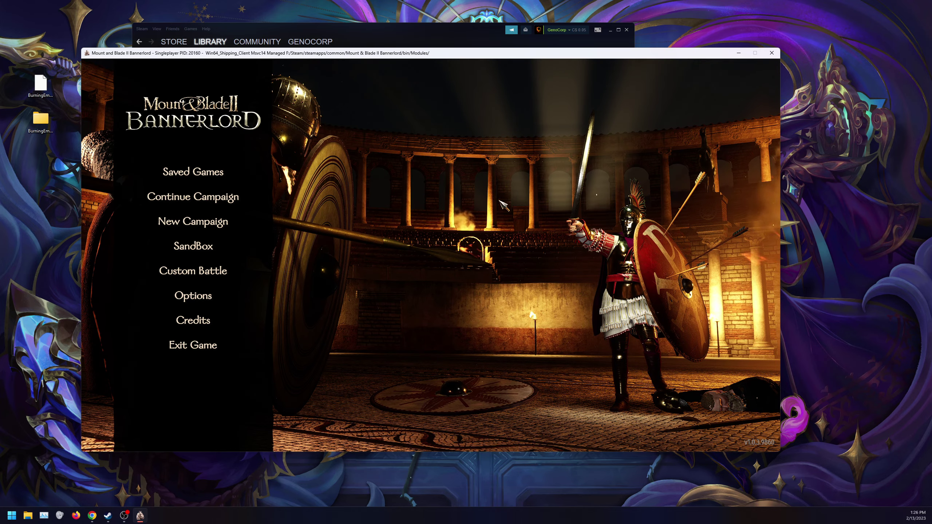
pyautogui.click(252, 274)
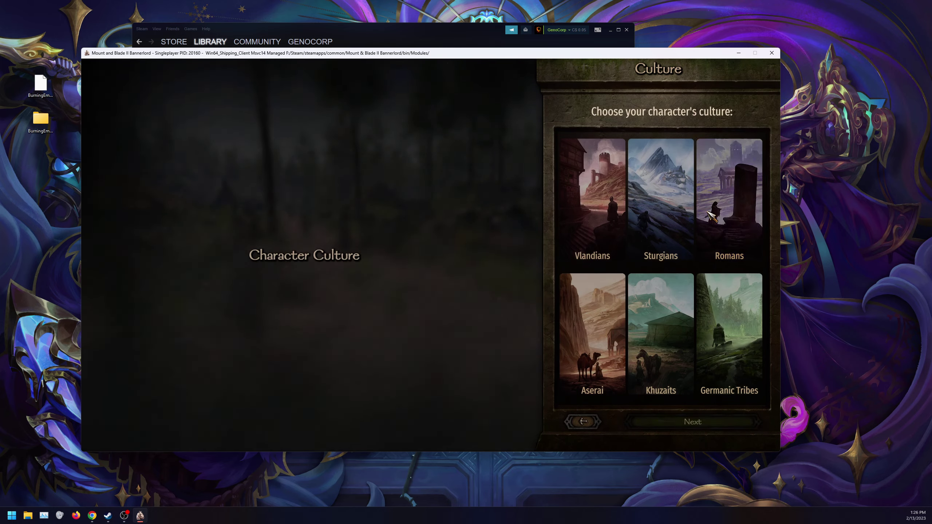
pyautogui.click(729, 199)
pyautogui.click(690, 421)
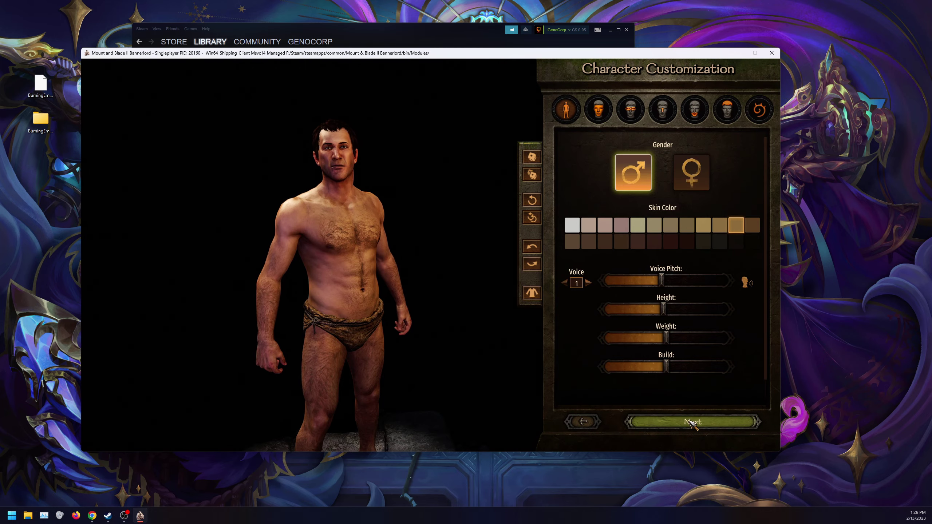
pyautogui.click(693, 422)
# Pick the family, childhood, adolescence and adulthood backgrounds, accept clan name and difficulty.
pyautogui.click(682, 232)
pyautogui.click(676, 232)
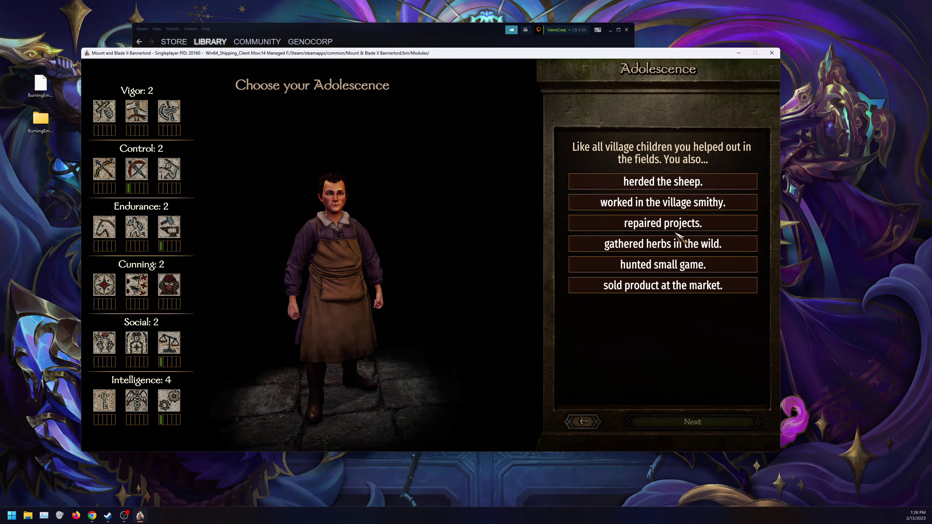
pyautogui.click(674, 222)
pyautogui.click(662, 224)
pyautogui.press('Return')
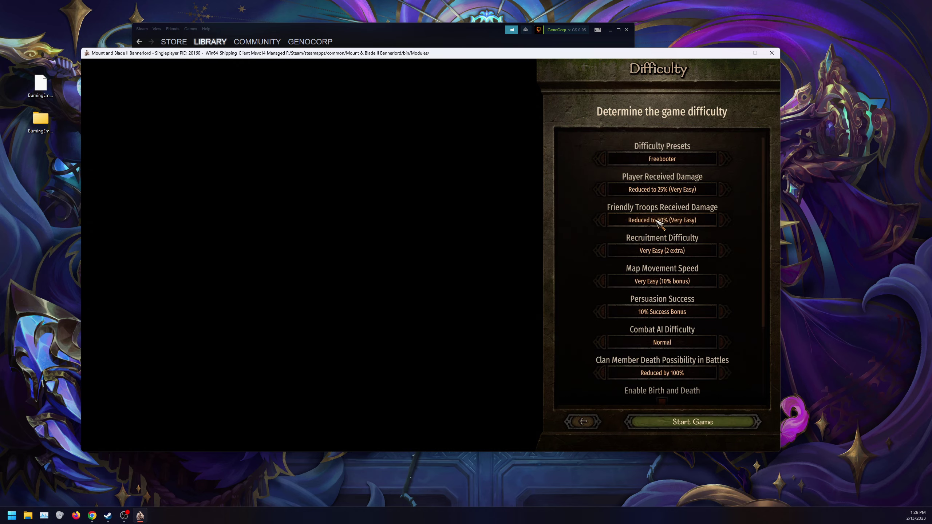
pyautogui.press('Return')
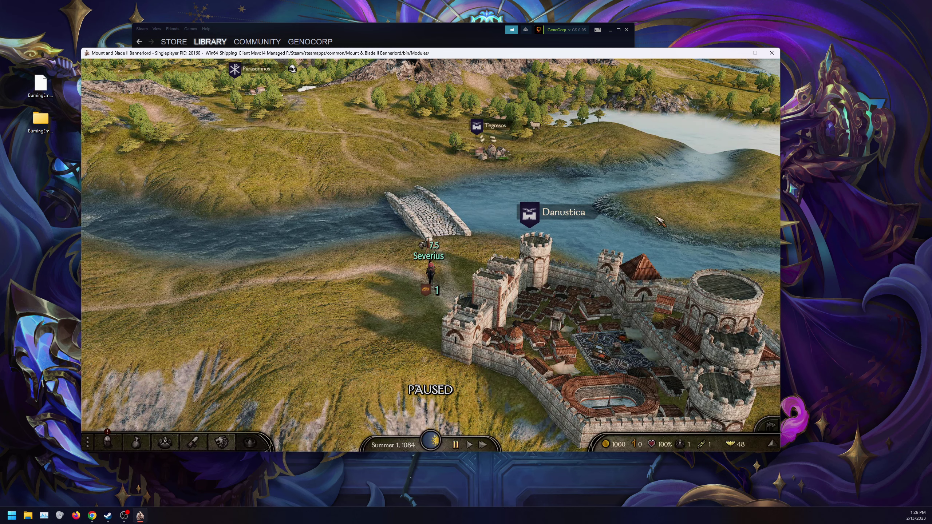
# Enter Danustica's market and equip the [Roman] Red Cloak for 1125 gold.
pyautogui.scroll(-3, 444, 271)
pyautogui.click(459, 278)
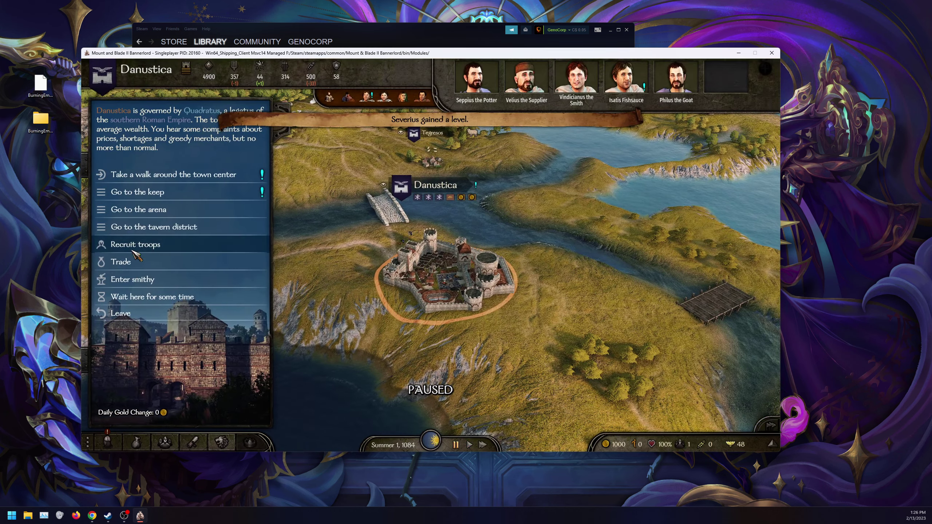
pyautogui.click(122, 262)
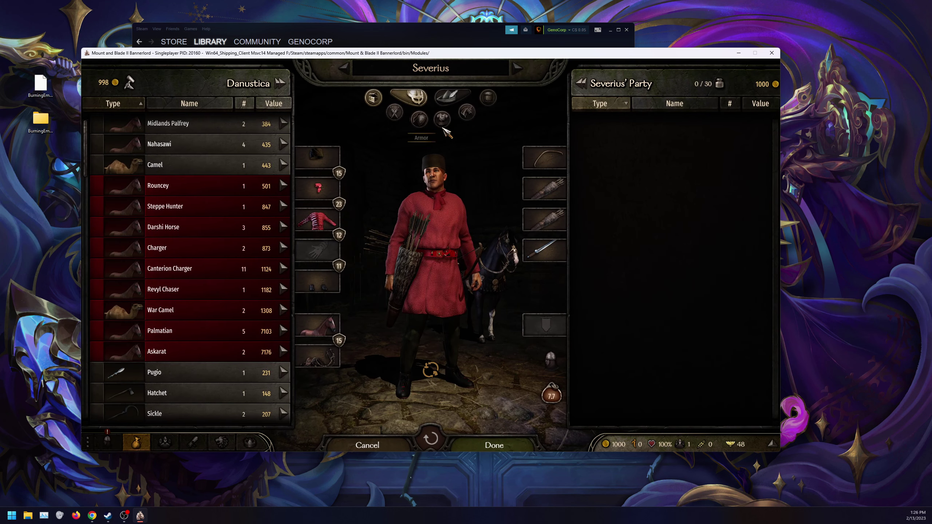
pyautogui.moveTo(324, 198)
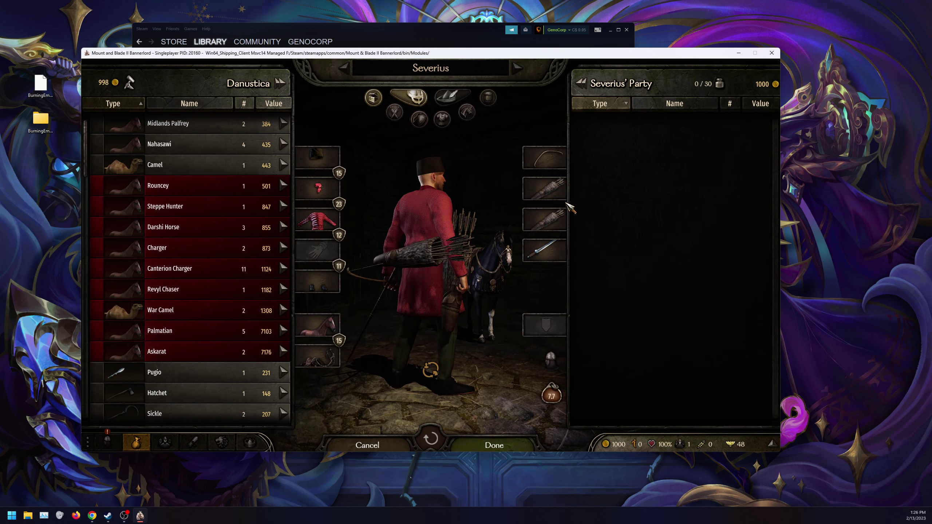
pyautogui.click(442, 119)
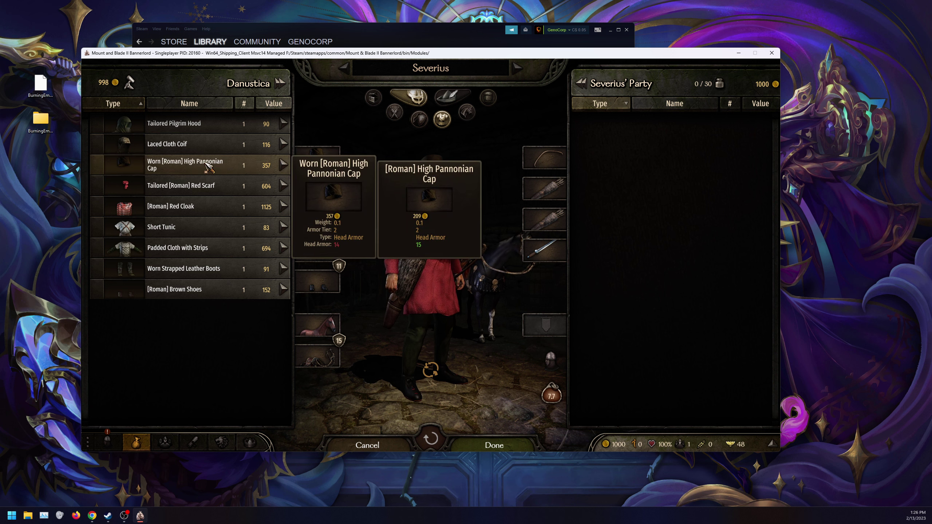
pyautogui.doubleClick(201, 212)
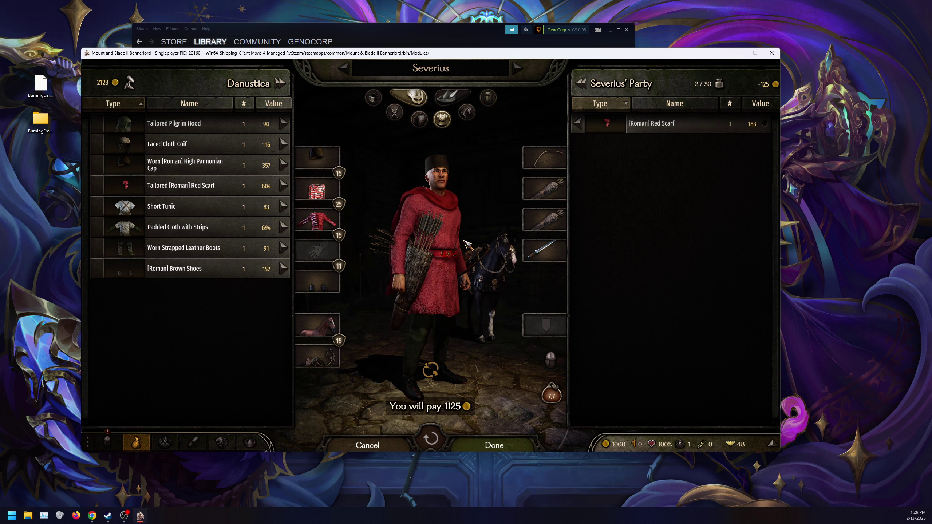